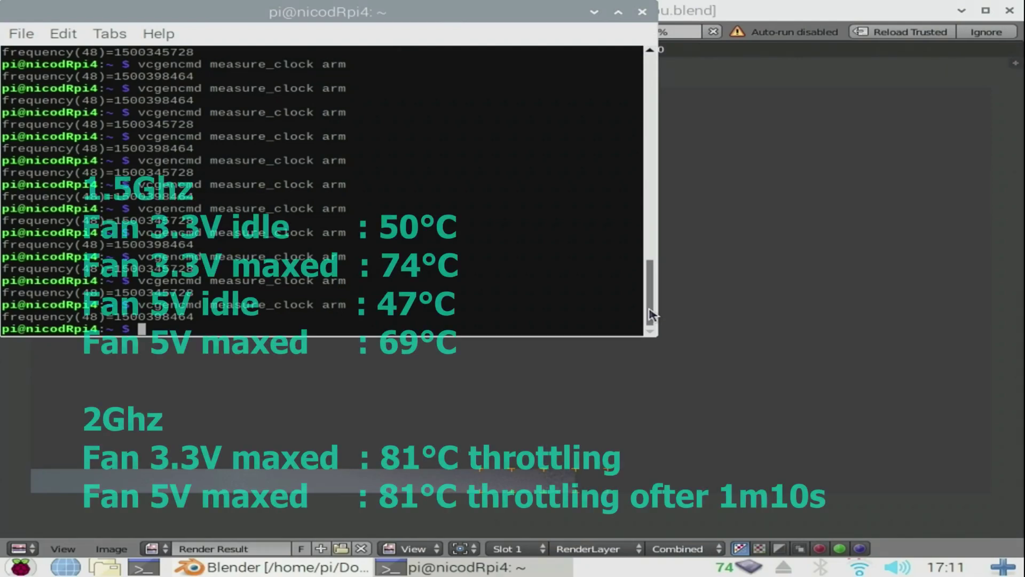
# Run vcgencmd measure_clock arm repeatedly to monitor the ARM clock at 1.5 GHz while the Blender render is running
pyautogui.press('Return')
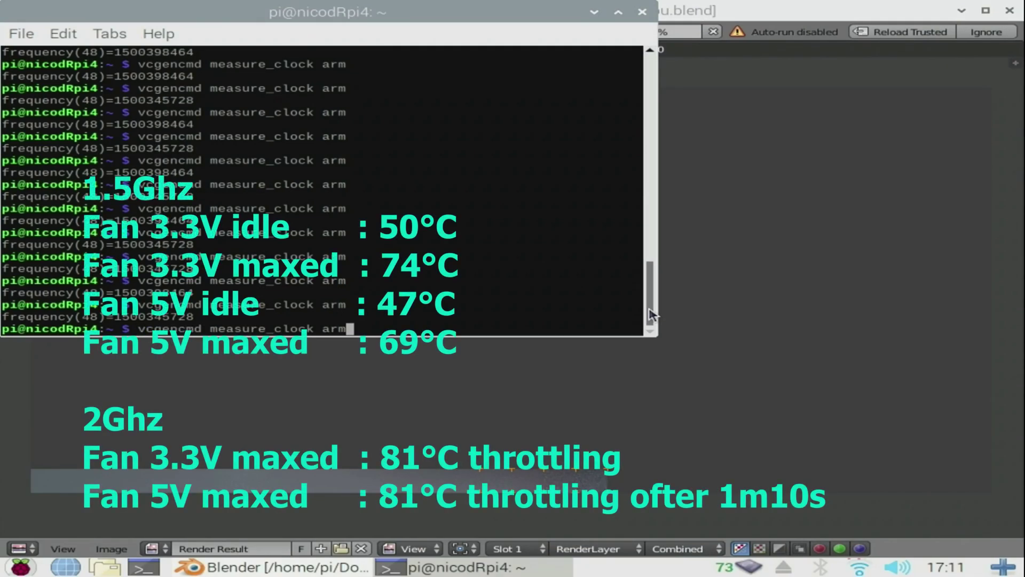
pyautogui.press('Return')
pyautogui.press('Up')
pyautogui.press('Return')
pyautogui.press('Up')
pyautogui.press('Return')
pyautogui.press('Up')
pyautogui.press('Return')
pyautogui.press('Up')
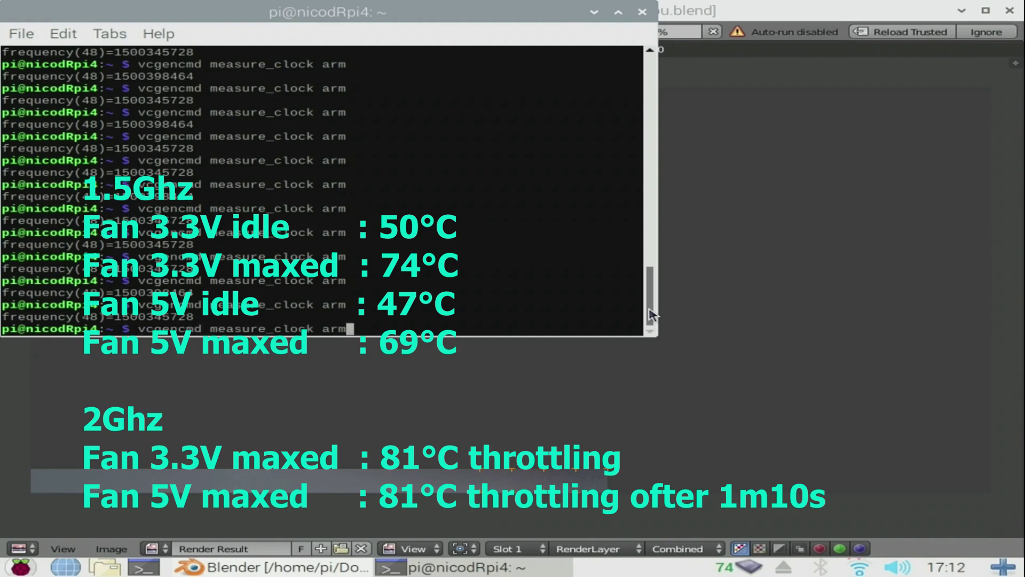
pyautogui.press('Return')
pyautogui.press('Up')
pyautogui.press('Return')
pyautogui.press('Up')
pyautogui.press('Return')
pyautogui.press('Up')
pyautogui.press('Return')
pyautogui.press('Up')
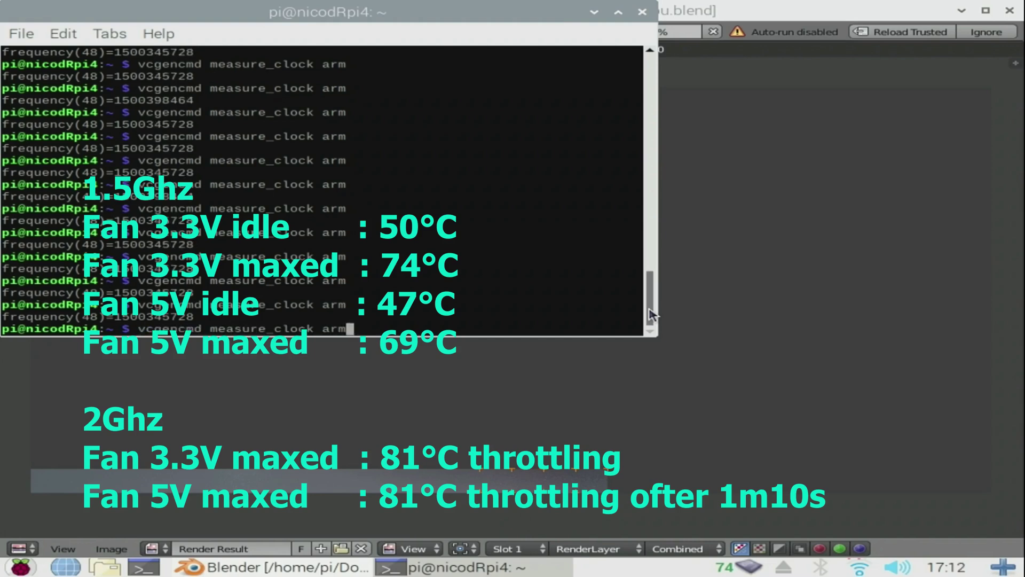
pyautogui.press('Return')
pyautogui.press('Up')
pyautogui.press('Return')
pyautogui.press('Up')
pyautogui.press('Return')
pyautogui.press('Up')
pyautogui.press('Return')
pyautogui.press('Up')
pyautogui.press('Return')
pyautogui.press('Up')
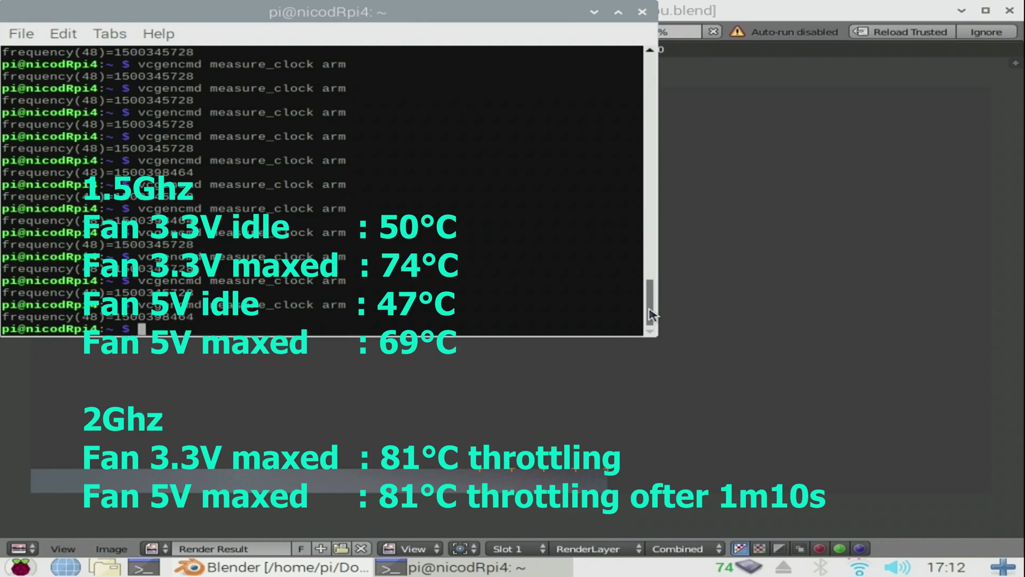
pyautogui.press('Up')
pyautogui.press('Return')
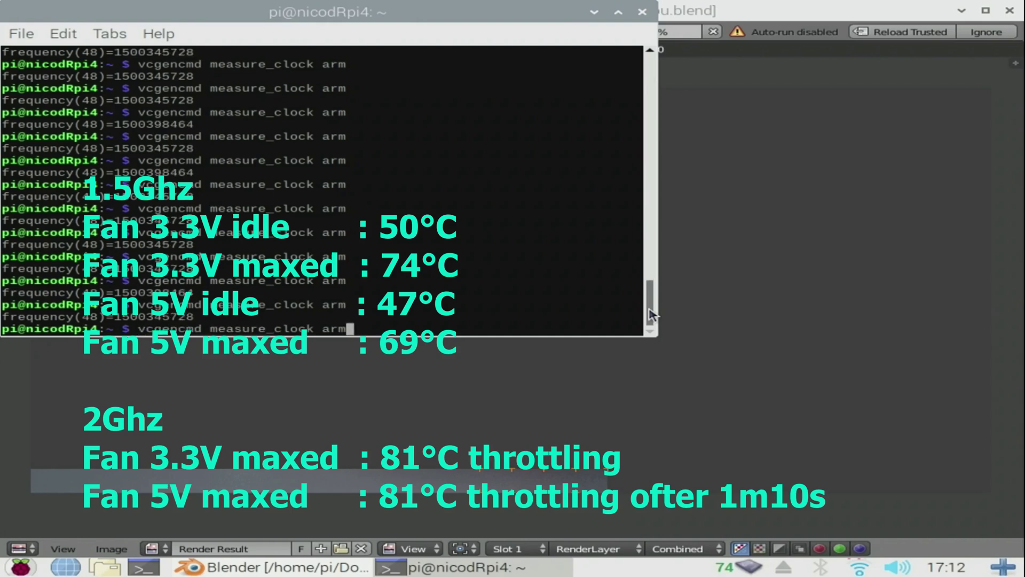
pyautogui.press('Return')
pyautogui.press('Up')
pyautogui.press('Return')
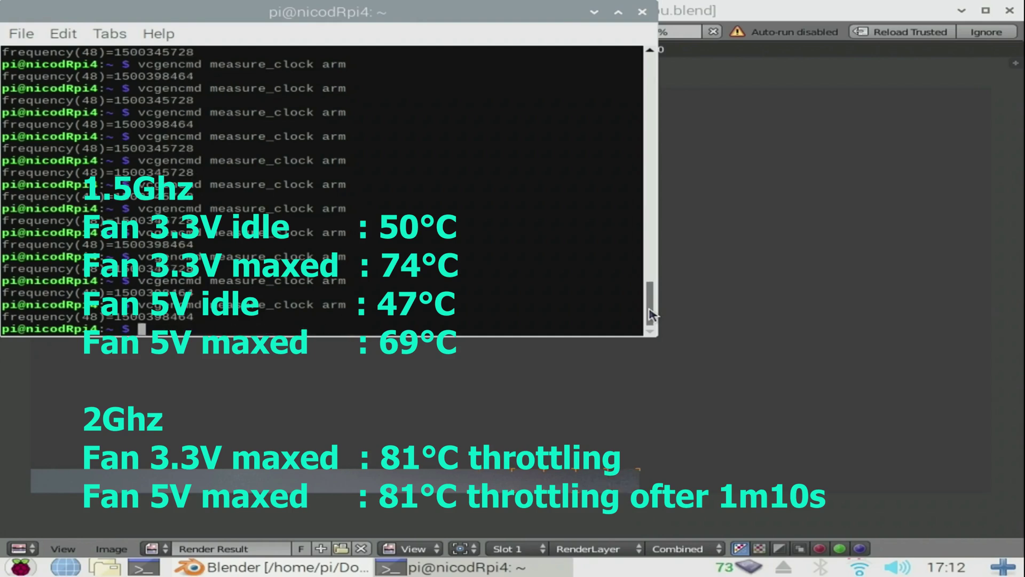
pyautogui.press('Return')
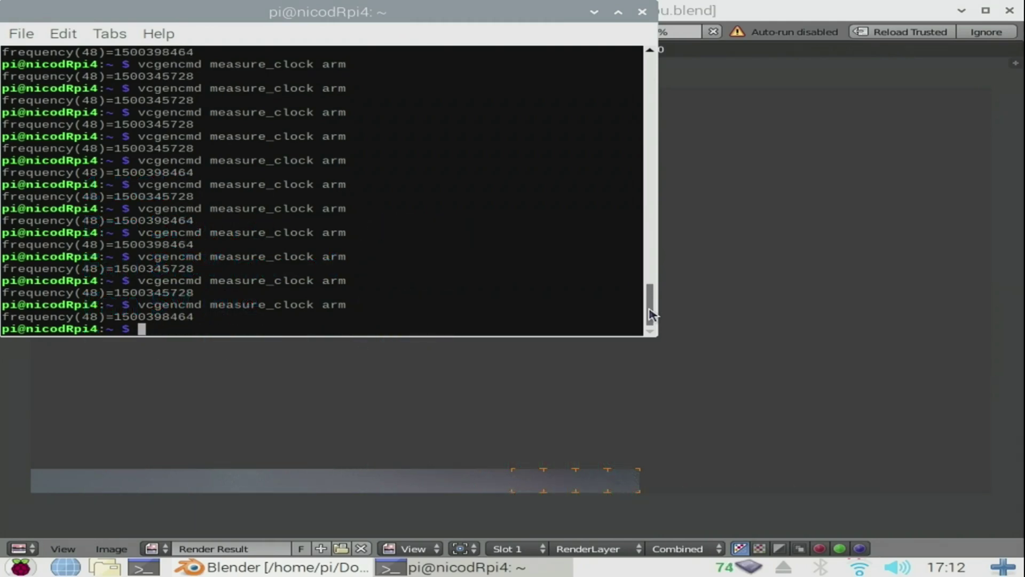
pyautogui.press('Up')
pyautogui.press('Return')
pyautogui.press('Up')
pyautogui.press('Return')
pyautogui.press('Up')
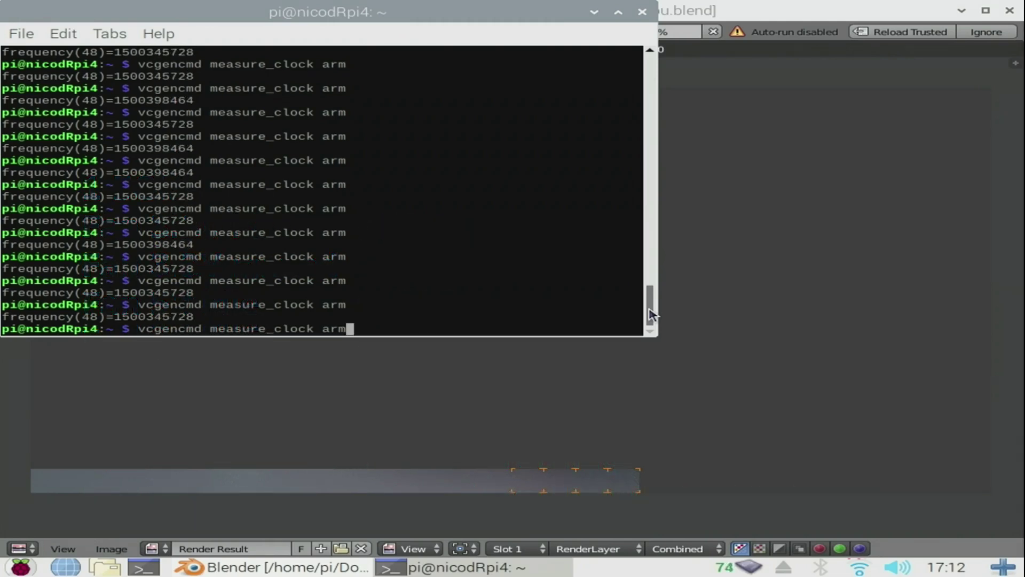
pyautogui.press('Return')
pyautogui.press('Up')
pyautogui.press('Return')
pyautogui.press('Up')
pyautogui.press('Return')
pyautogui.press('Up')
pyautogui.press('Return')
pyautogui.press('Up')
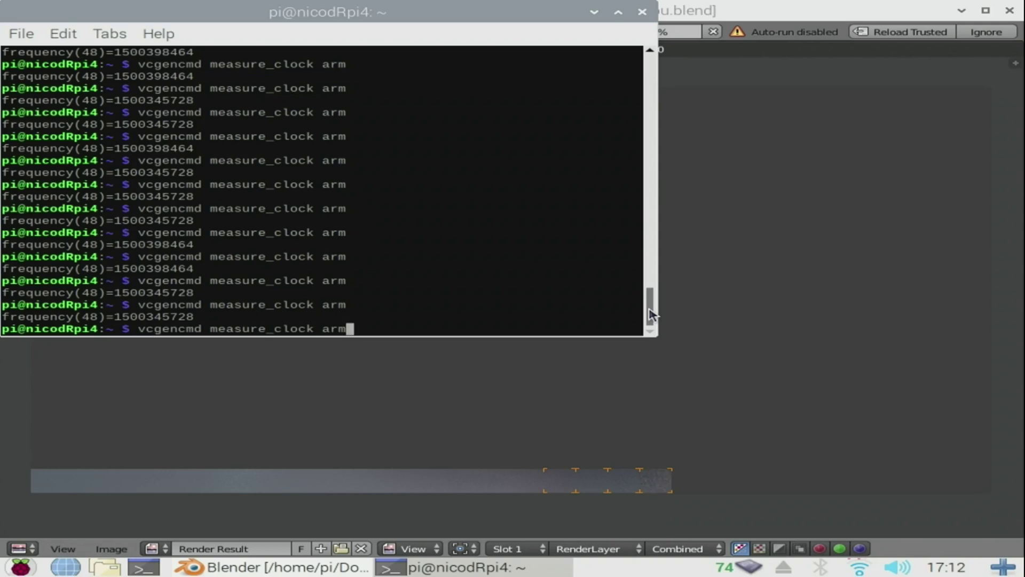
pyautogui.press('Return')
pyautogui.press('Up')
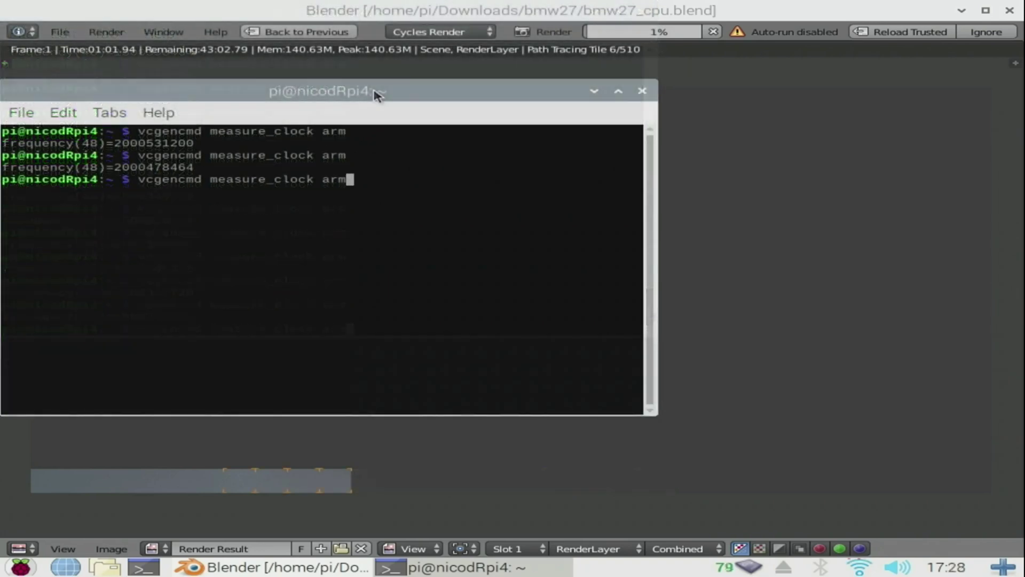
pyautogui.press('Up')
pyautogui.press('Return')
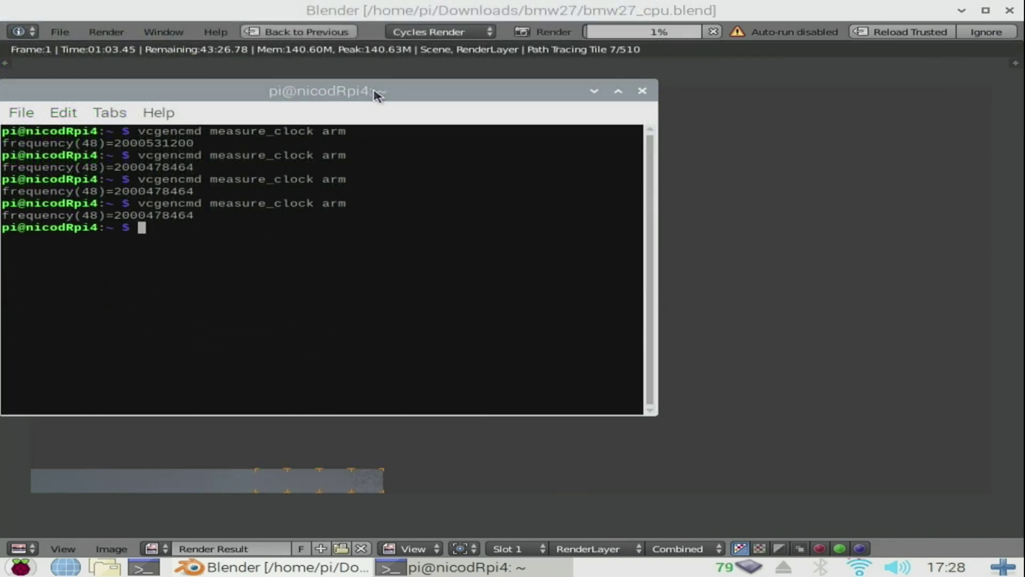
pyautogui.press('Up')
pyautogui.press('Return')
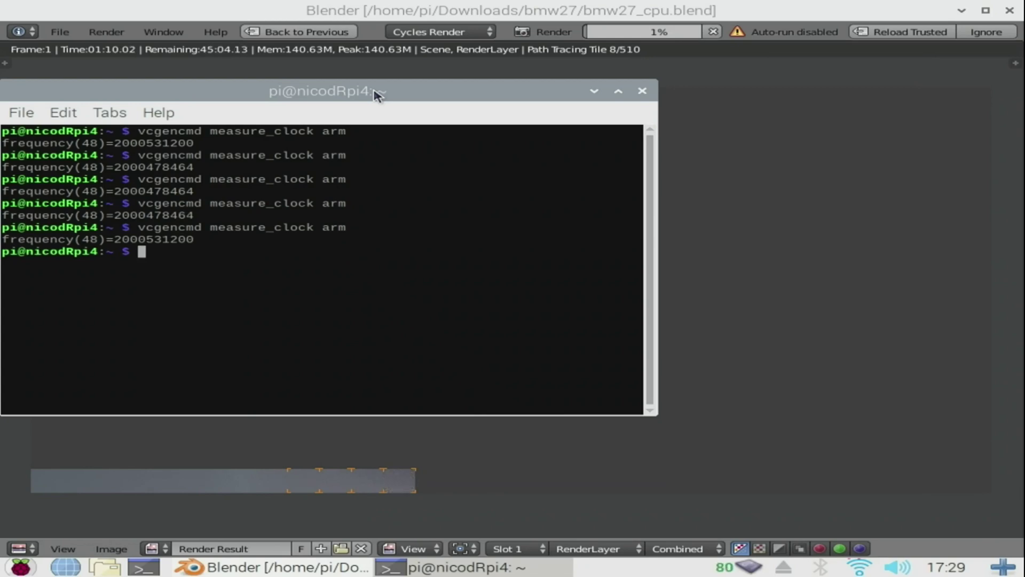
pyautogui.press('Up')
pyautogui.press('Return')
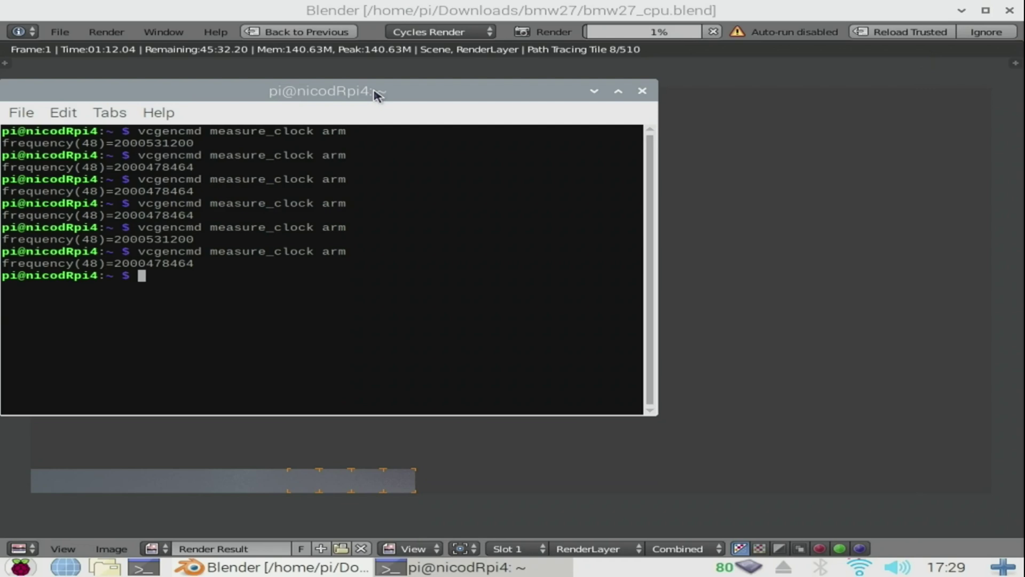
pyautogui.press('Up')
pyautogui.press('Return')
pyautogui.press('Up')
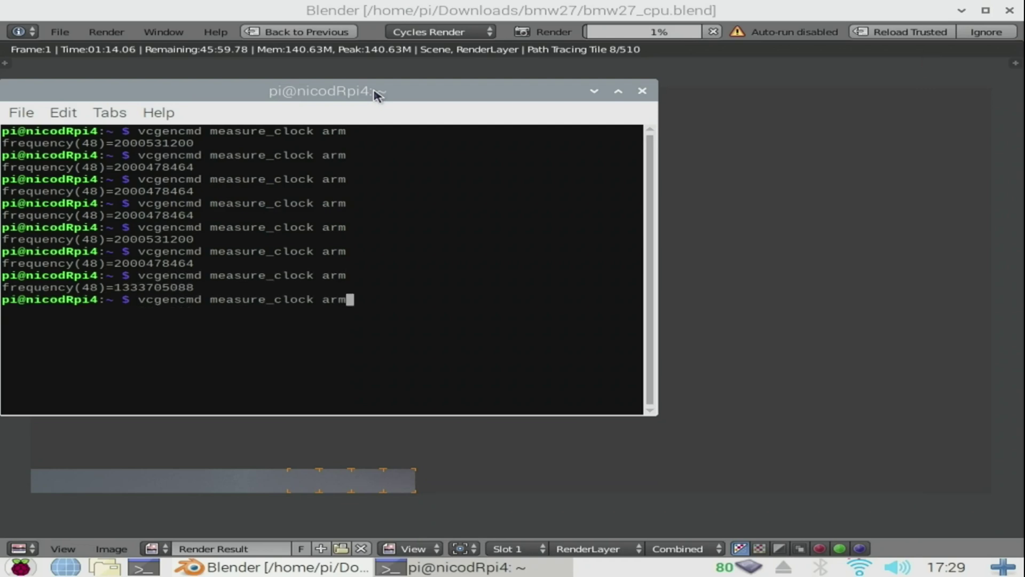
pyautogui.press('Return')
pyautogui.press('Up')
pyautogui.press('Return')
pyautogui.press('Up')
pyautogui.press('Return')
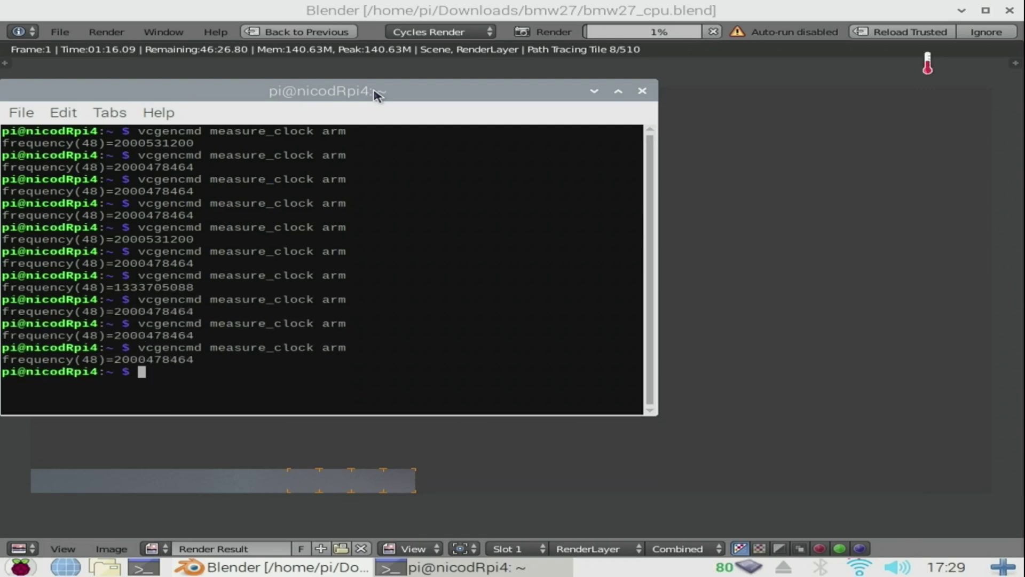
pyautogui.press('Up')
pyautogui.press('Return')
pyautogui.press('Up')
pyautogui.press('Return')
pyautogui.press('Up')
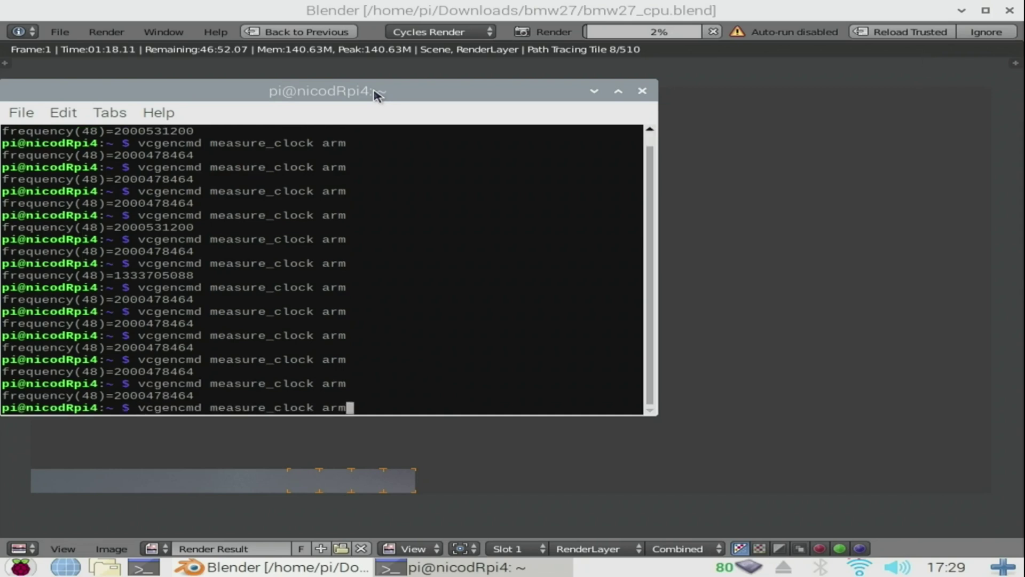
pyautogui.press('Return')
pyautogui.press('Up')
pyautogui.press('Return')
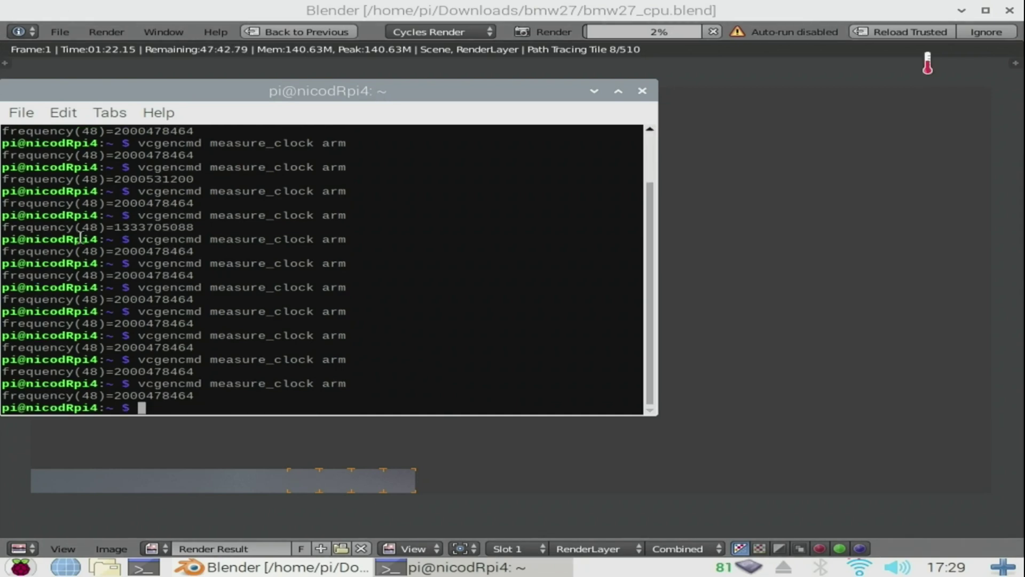
pyautogui.moveTo(21, 230); pyautogui.dragTo(224, 229)
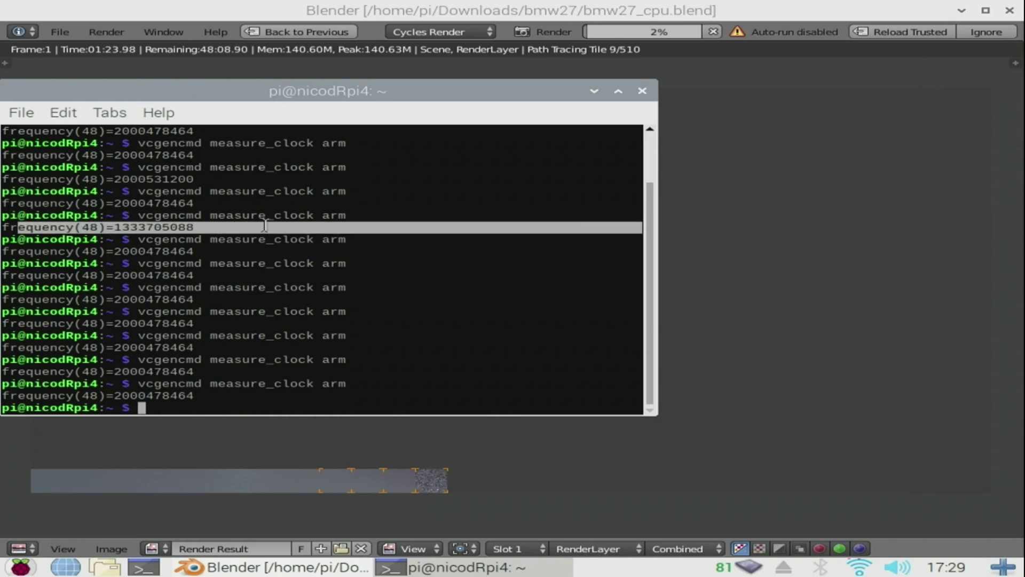
pyautogui.click(218, 408)
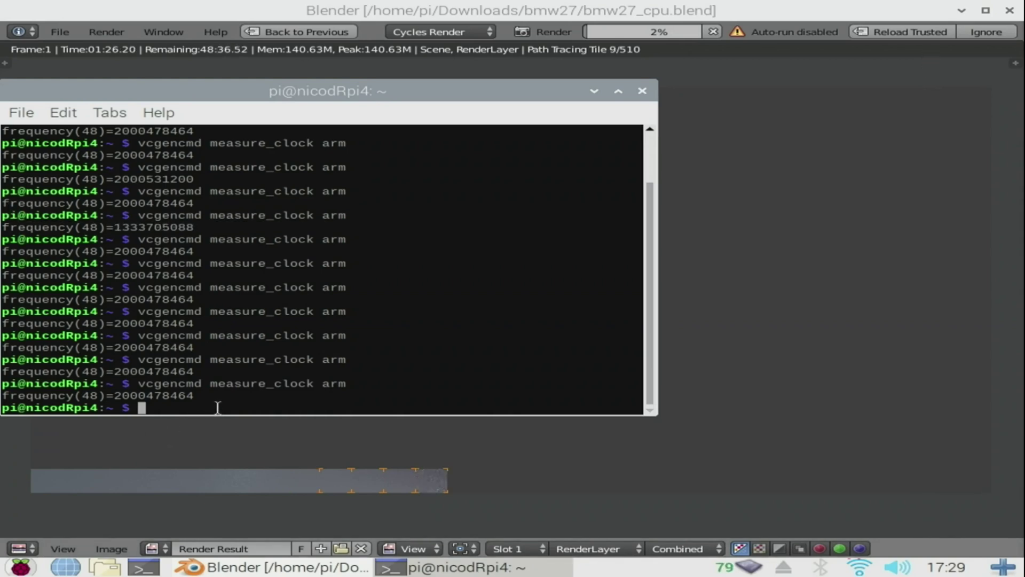
pyautogui.press('Up')
pyautogui.press('Return')
pyautogui.press('Up')
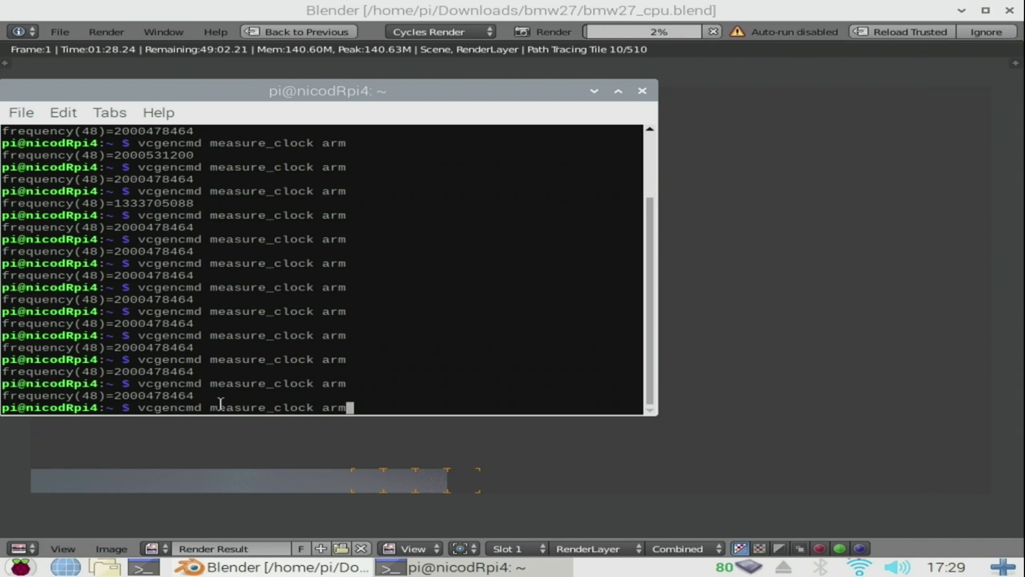
pyautogui.press('Return')
pyautogui.press('Up')
pyautogui.press('Return')
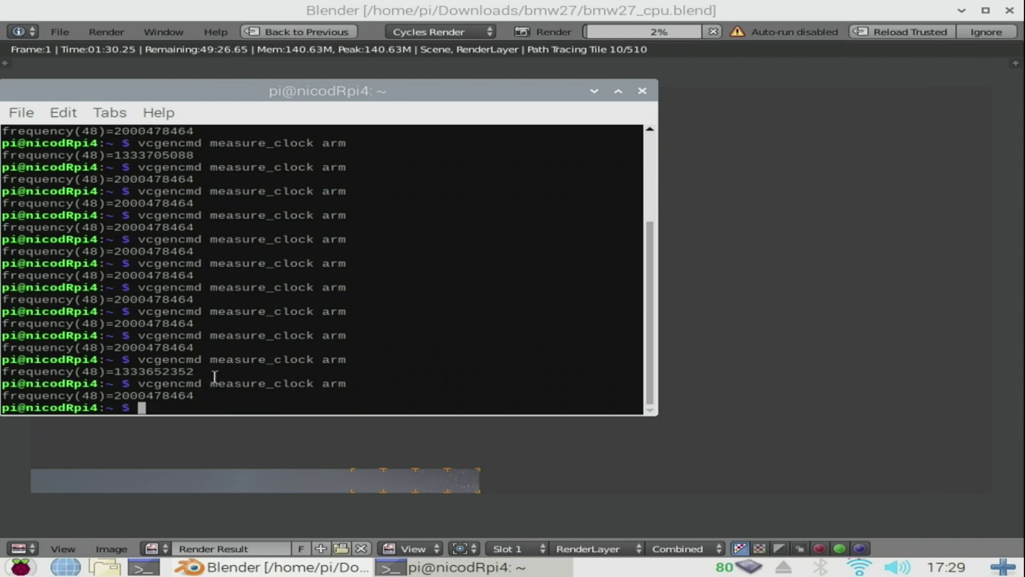
pyautogui.tripleClick(214, 370)
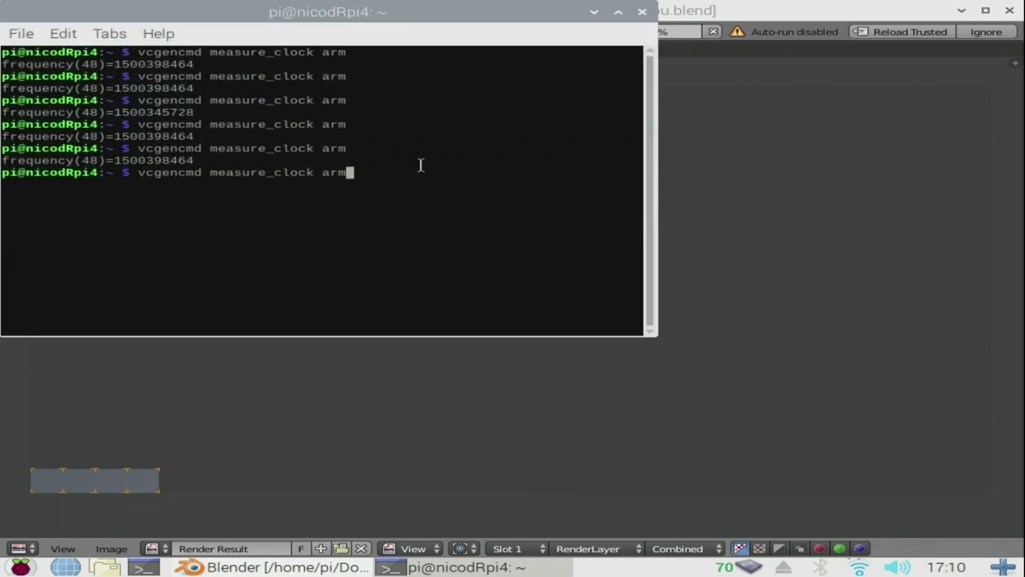
# Measure the ARM clock several times with vcgencmd measure_clock arm during the early tiles of the 1.5 GHz render
pyautogui.press('Return')
pyautogui.press('Up')
pyautogui.press('Return')
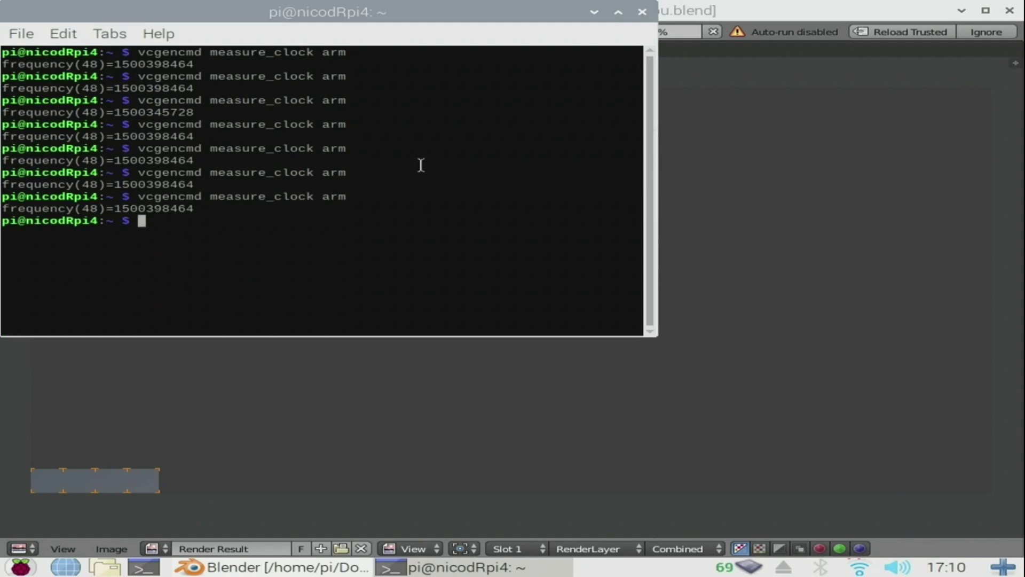
pyautogui.press('Up')
pyautogui.press('Return')
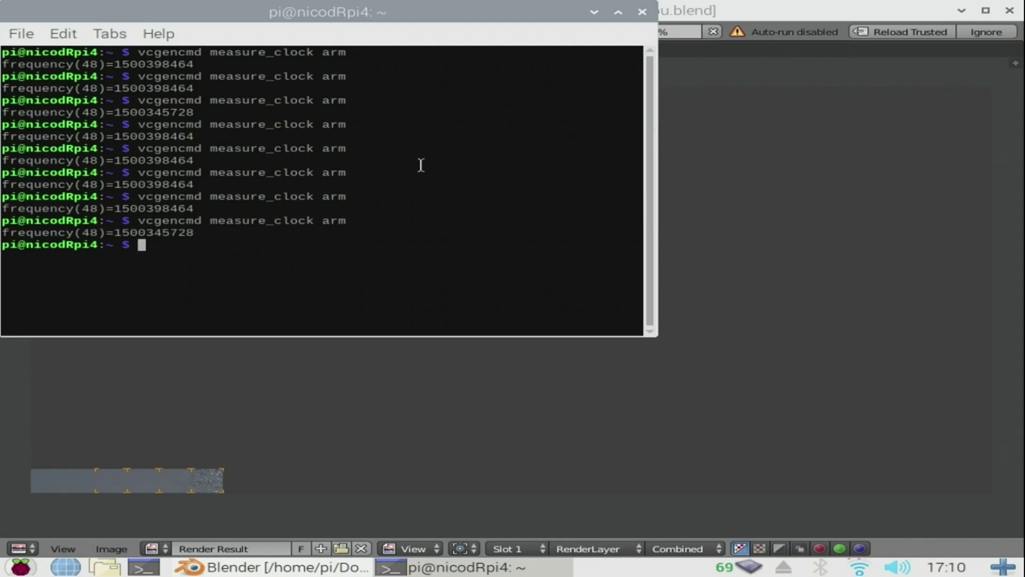
pyautogui.press('Up')
pyautogui.press('Return')
pyautogui.press('Up')
pyautogui.press('Return')
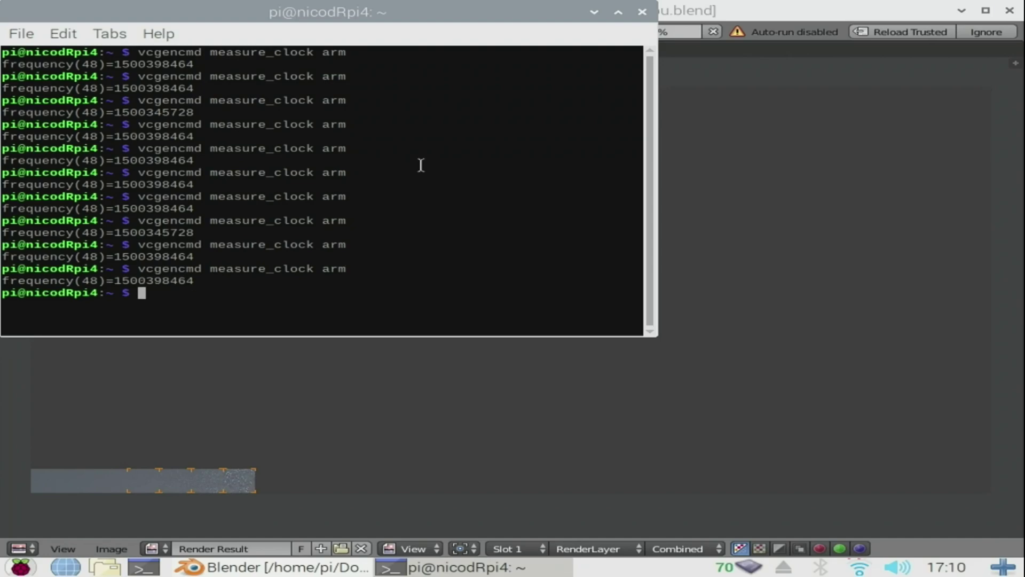